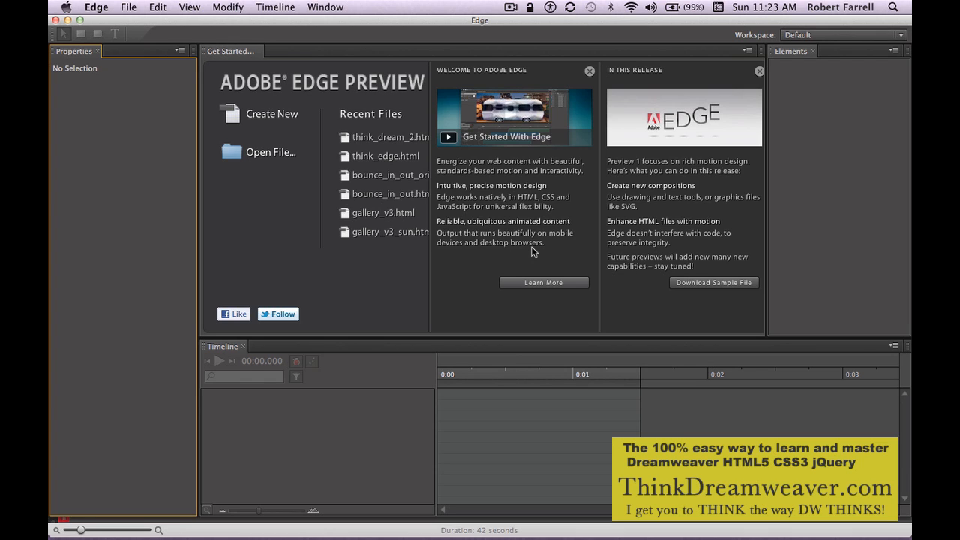
Create a new composition.
key("super+n")
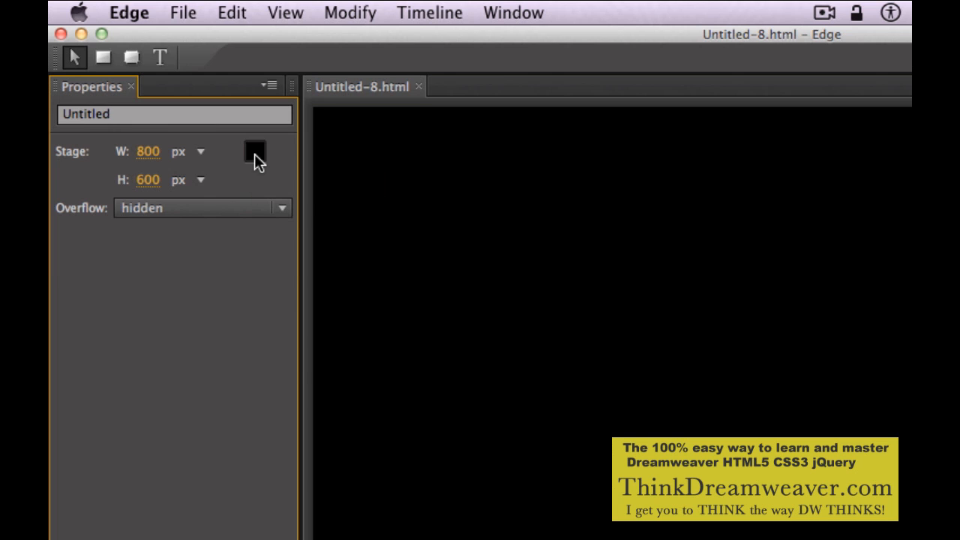
left_click(255, 153)
left_click(209, 264)
Save the composition as edge_gallery_v1.html.
left_click(189, 18)
left_click(227, 187)
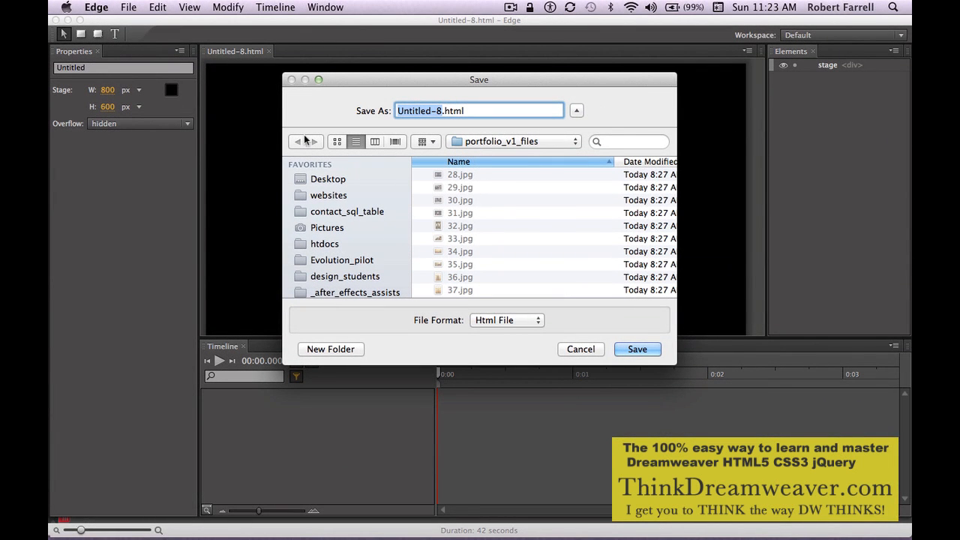
type("edg")
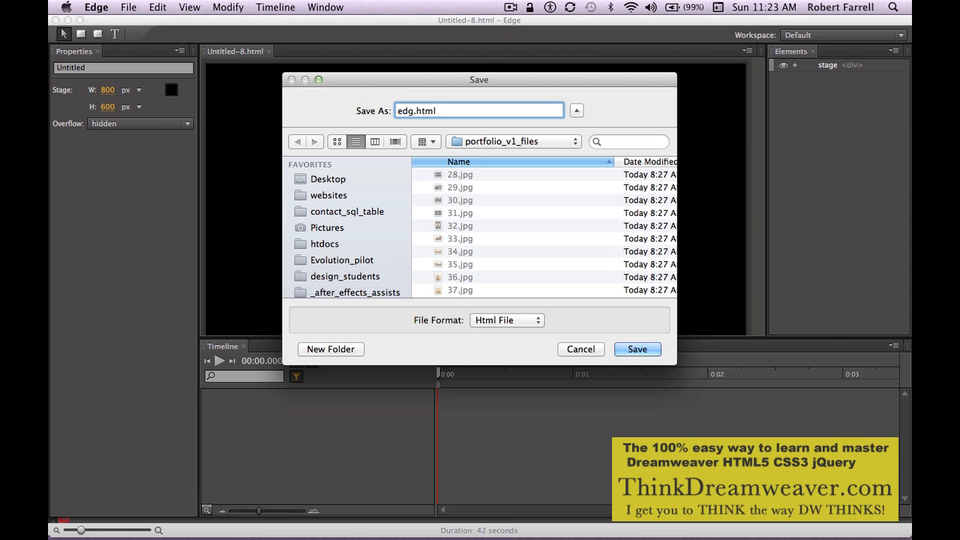
type("e_gallery_v1")
key("Return")
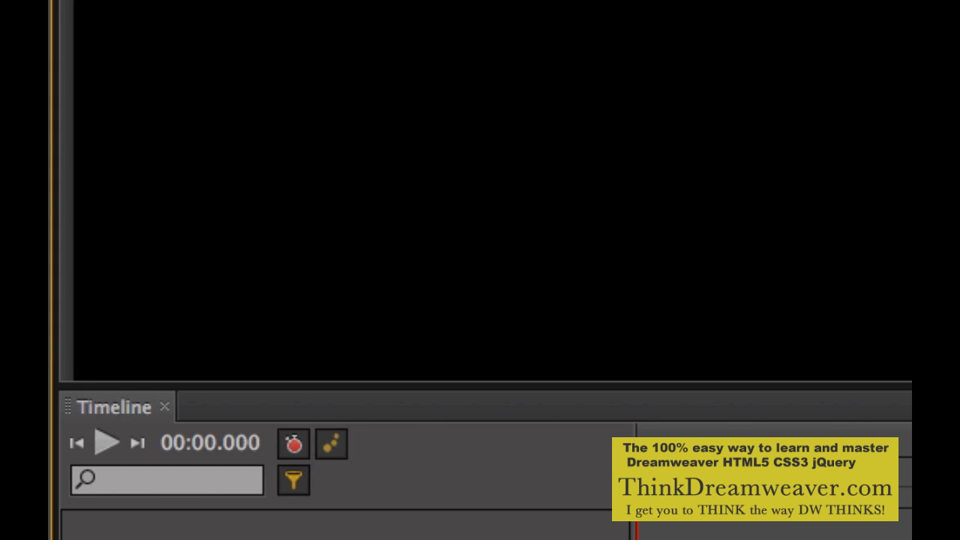
Import a JPG image from the images folder onto the stage.
left_click(271, 80)
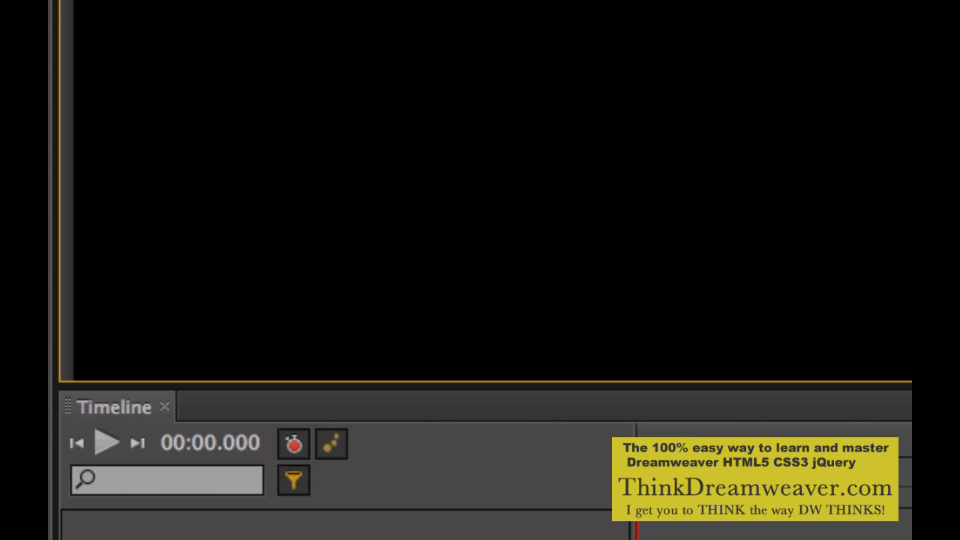
key("super+i")
scroll(636, 180, "up", 3)
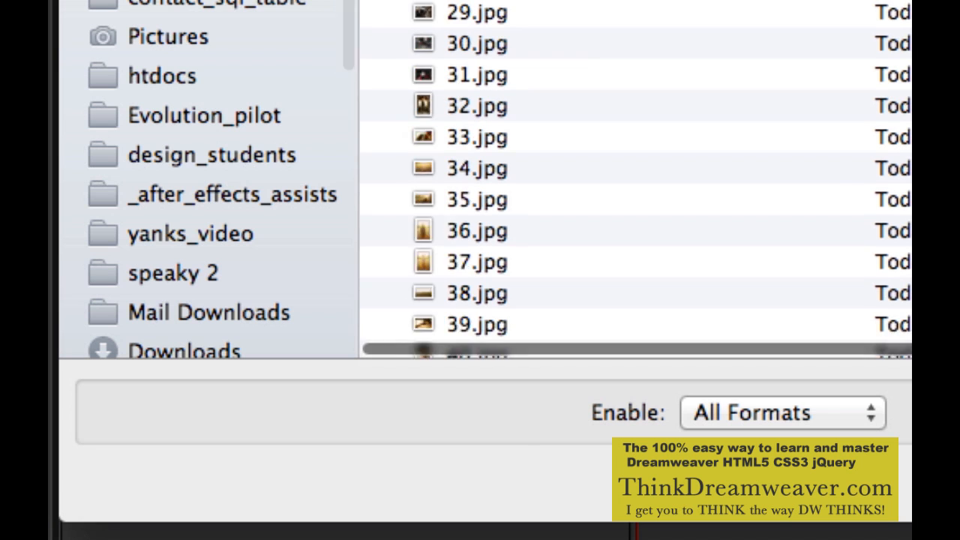
scroll(636, 180, "up", 8)
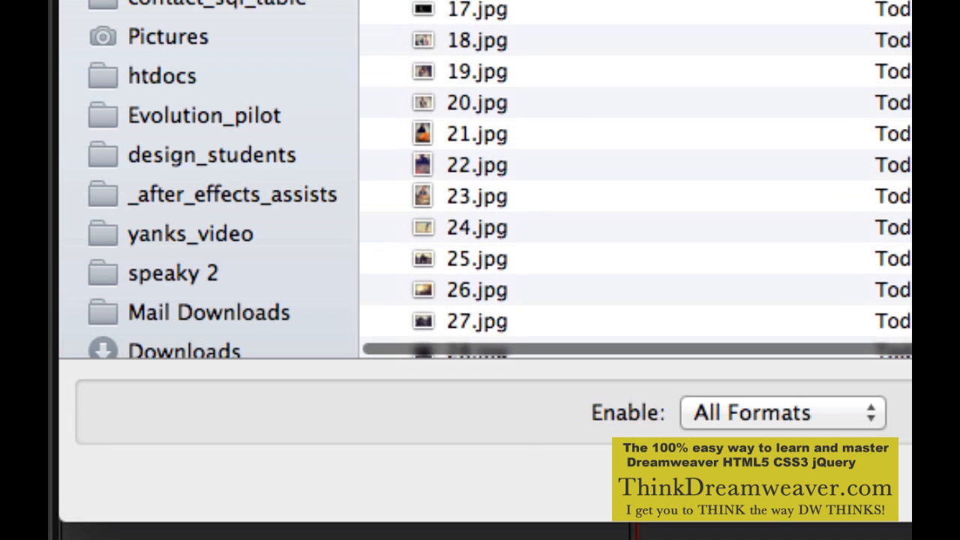
scroll(636, 180, "up", 2)
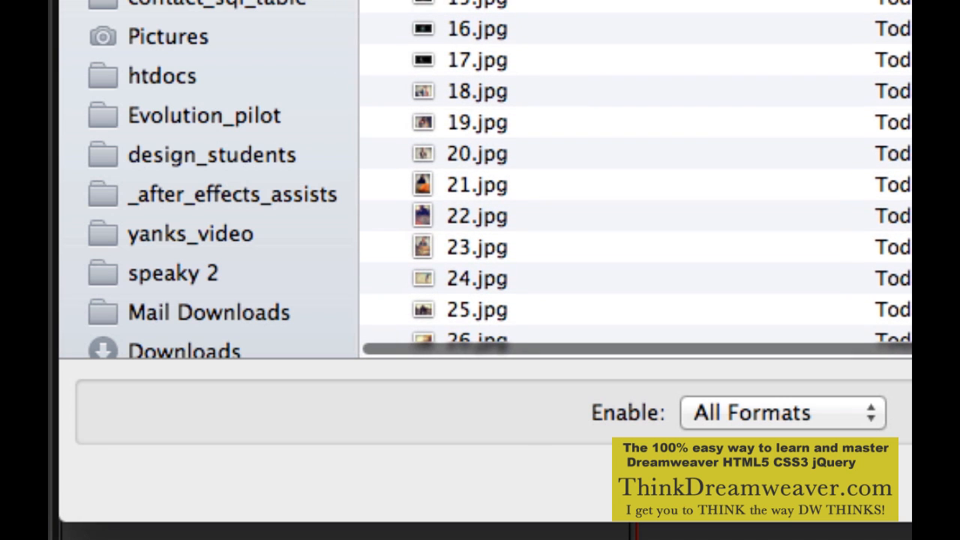
left_click(501, 61, "shift")
key("Return")
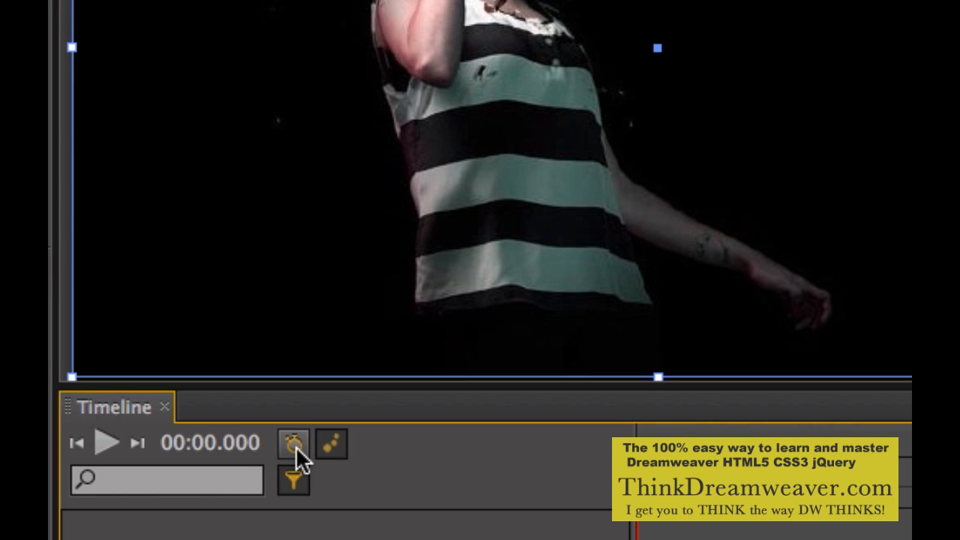
Toggle automatic keyframe mode and select all elements on the stage.
left_click(294, 446)
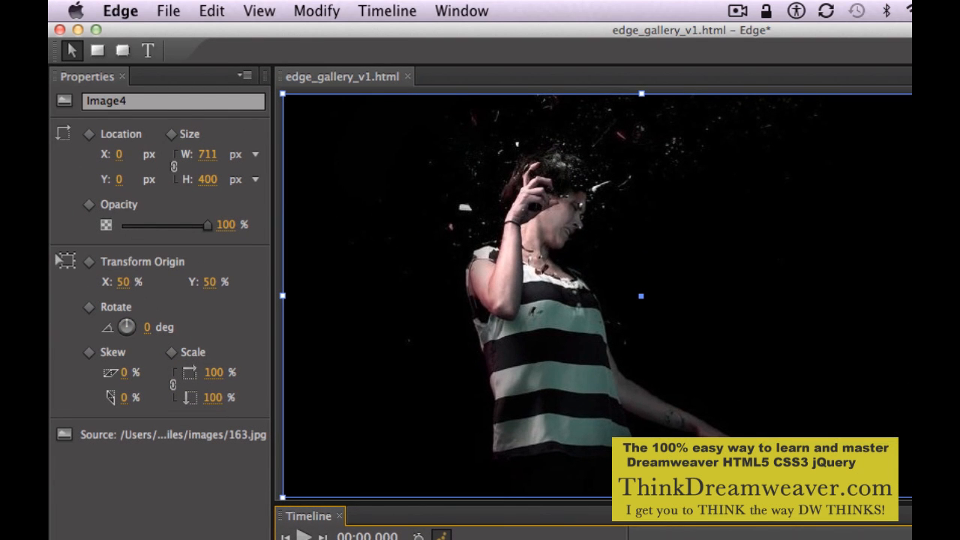
key("super+minus")
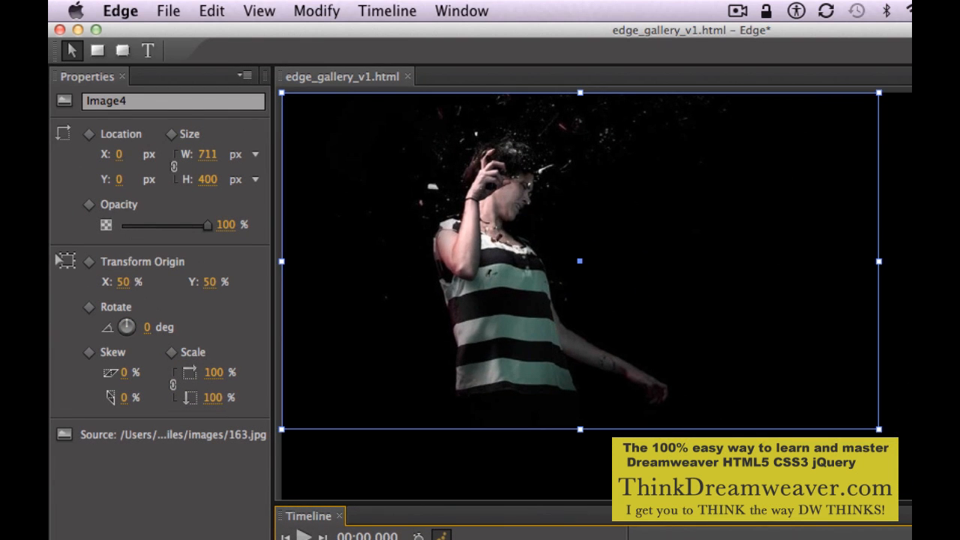
key("super+minus")
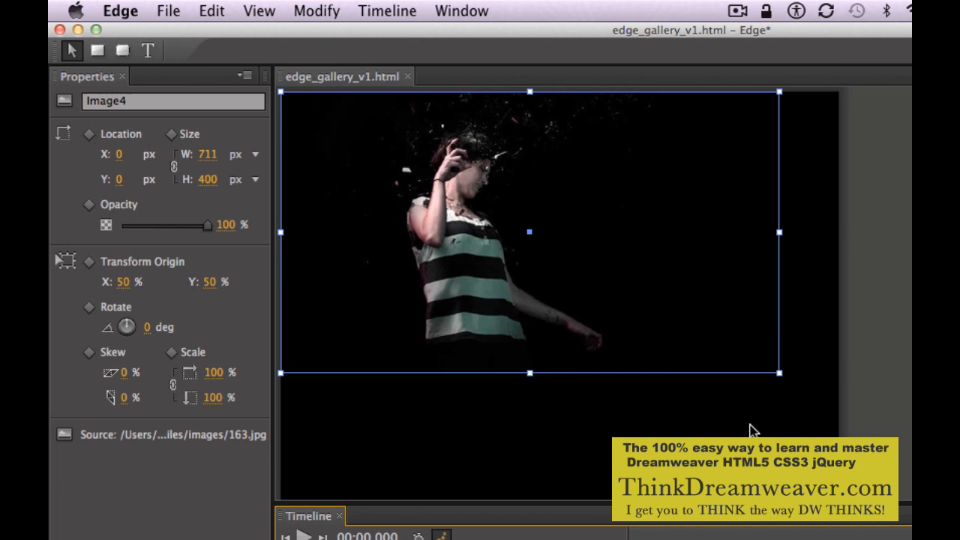
left_click(795, 465)
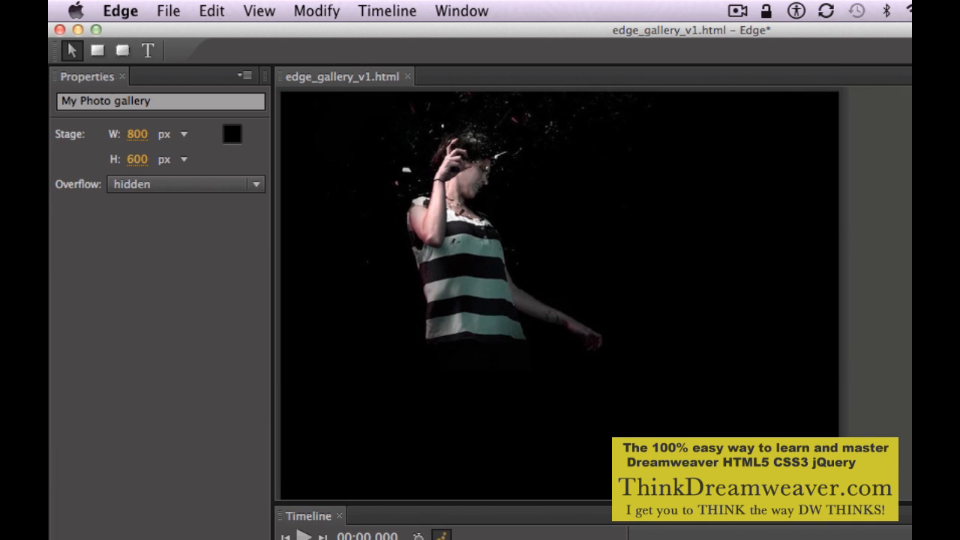
key("super+a")
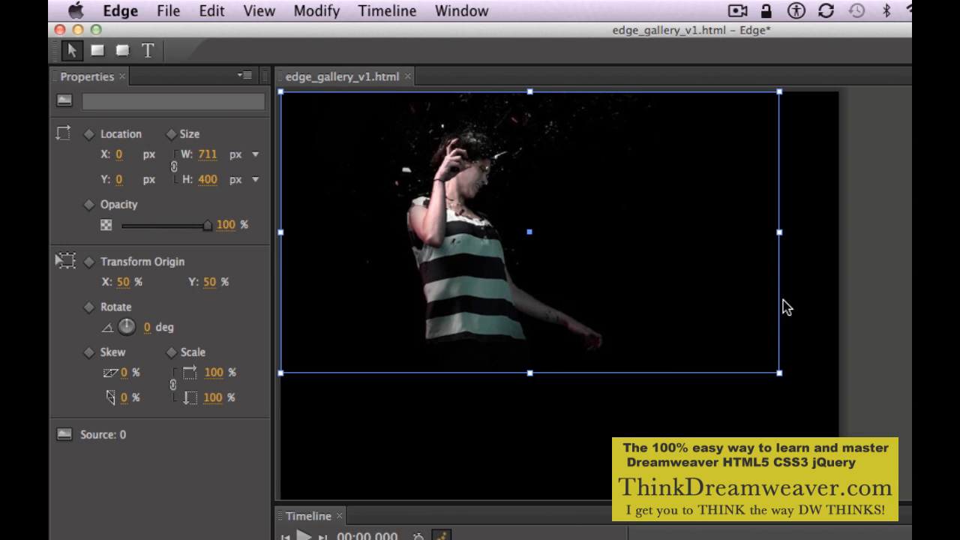
Select Image1 in the Elements panel.
left_click_drag(684, 284, 715, 341)
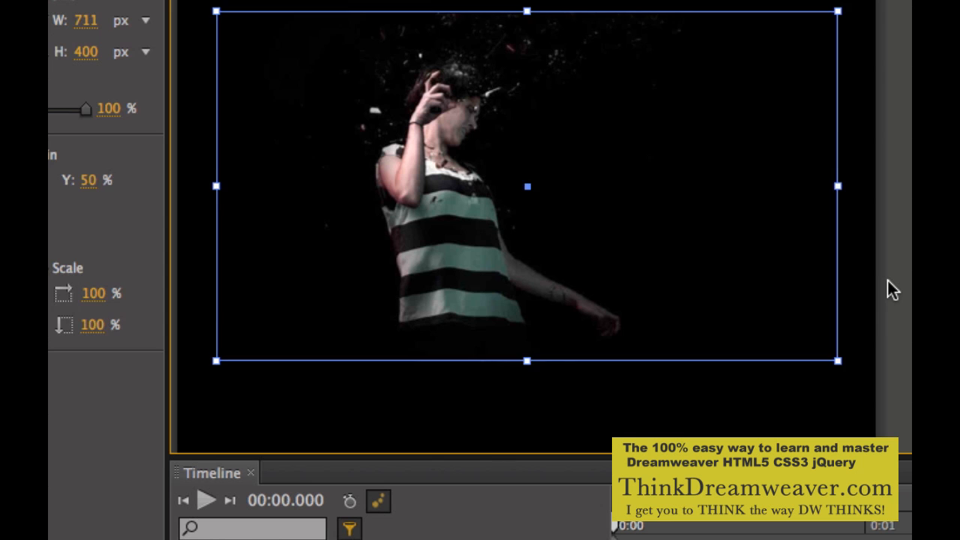
left_click(887, 281)
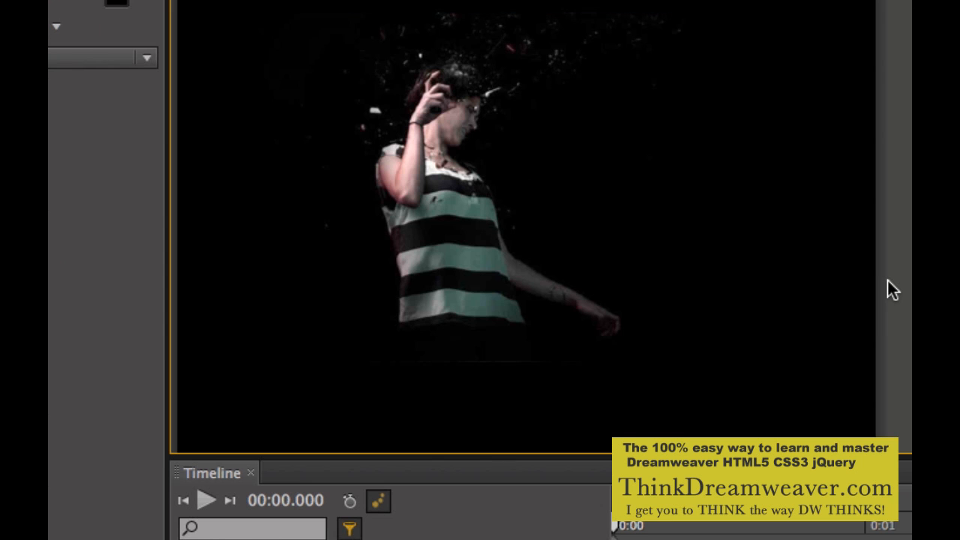
left_click(662, 265)
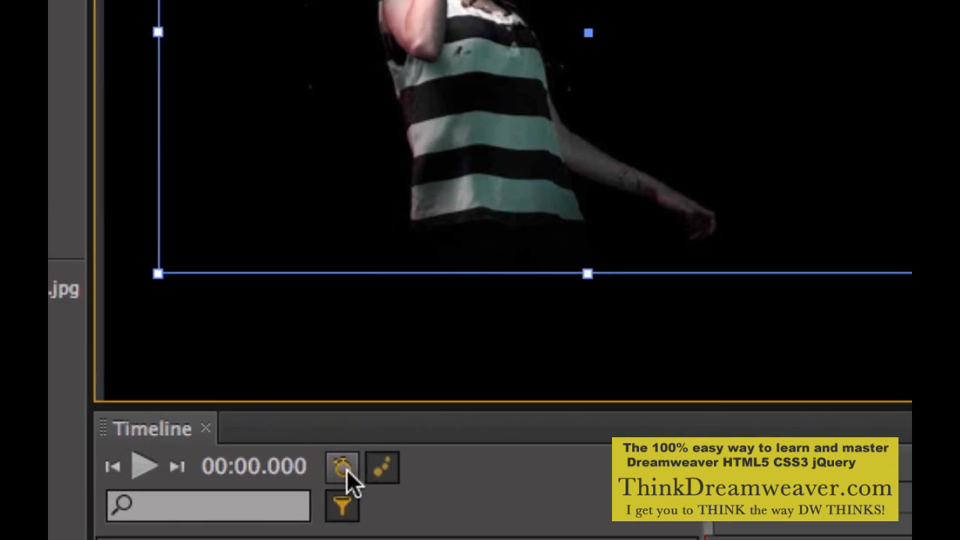
left_click(350, 500)
left_click(689, 281)
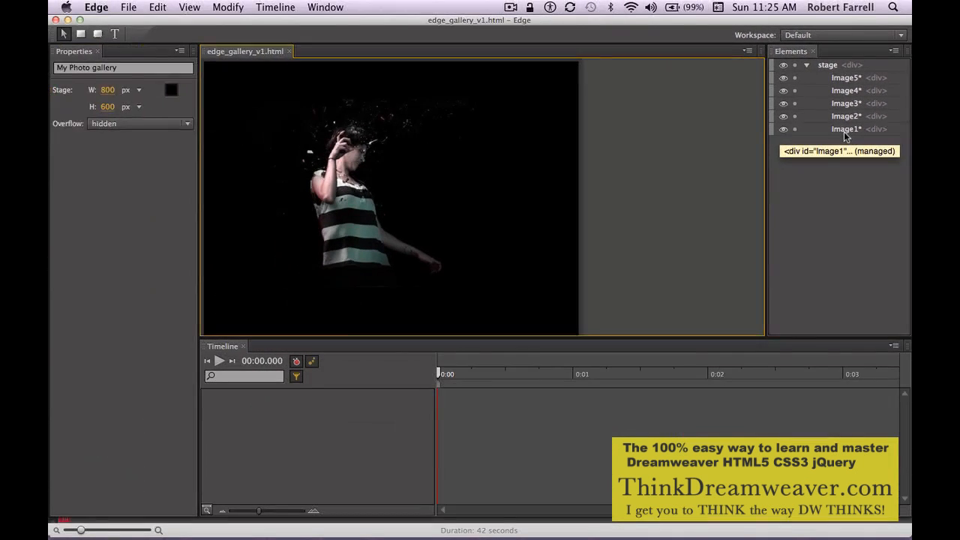
left_click(824, 184)
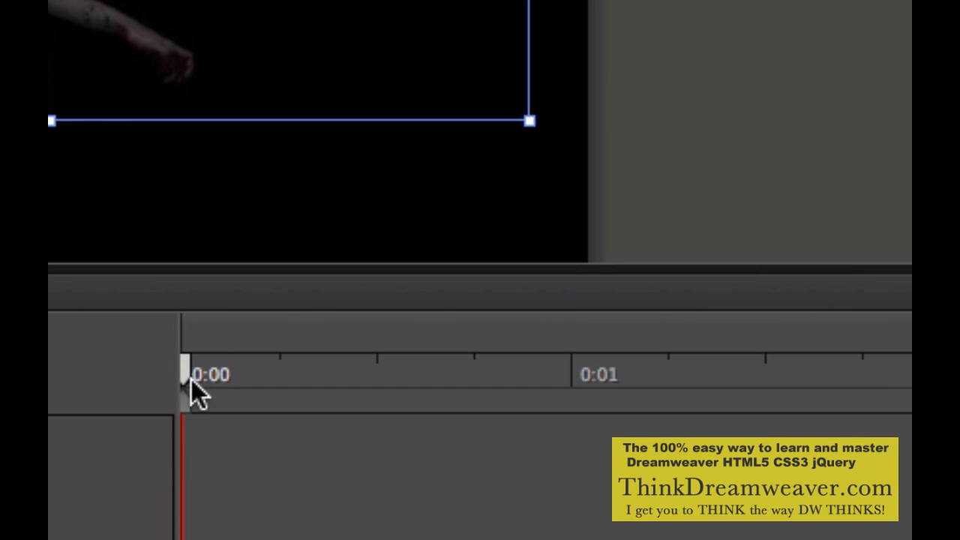
Move Image1 off the stage to the right at 0:00 so it slides in over the first 750 ms.
left_click_drag(191, 408, 571, 410)
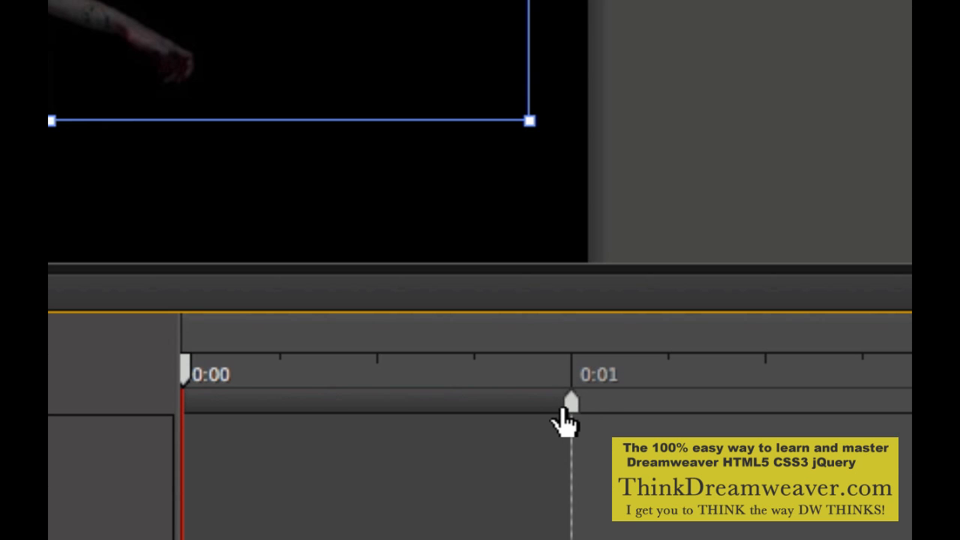
left_click_drag(564, 408, 484, 420)
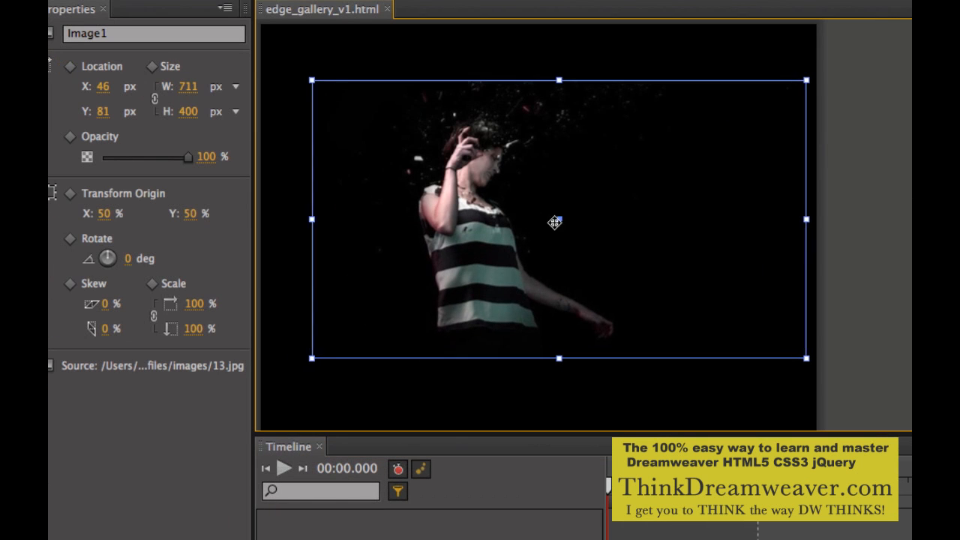
left_click_drag(554, 222, 959, 218)
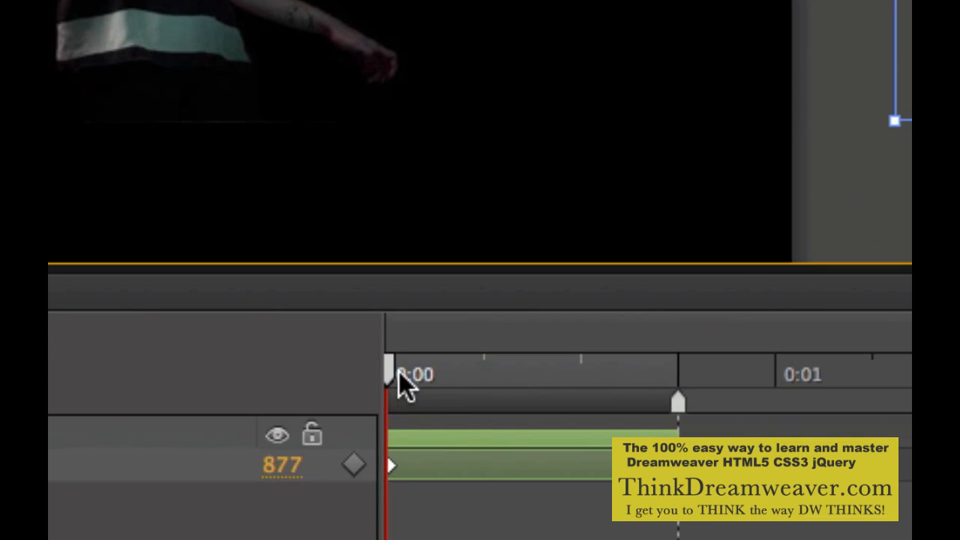
left_click_drag(392, 374, 358, 375)
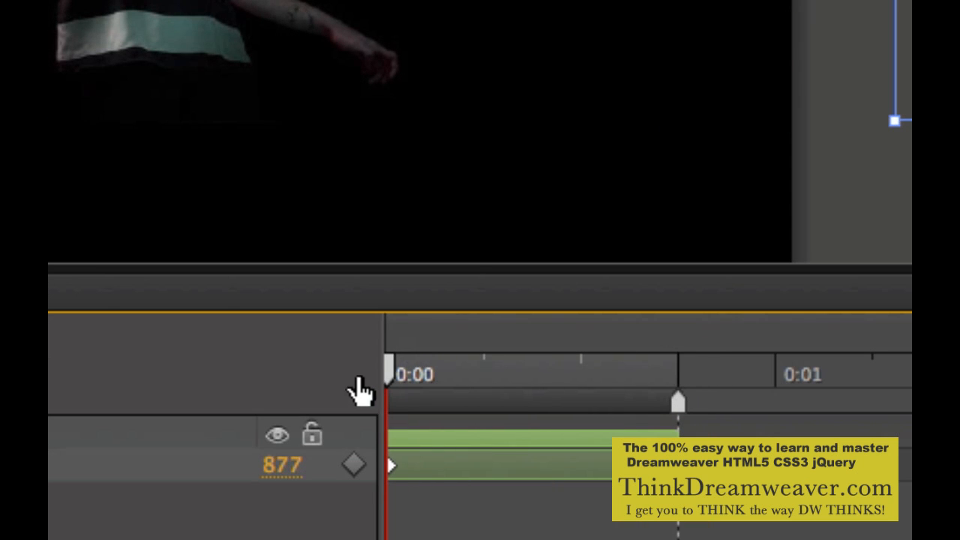
Set the slide-in transition's easing to easeOutBounce.
left_click(475, 441)
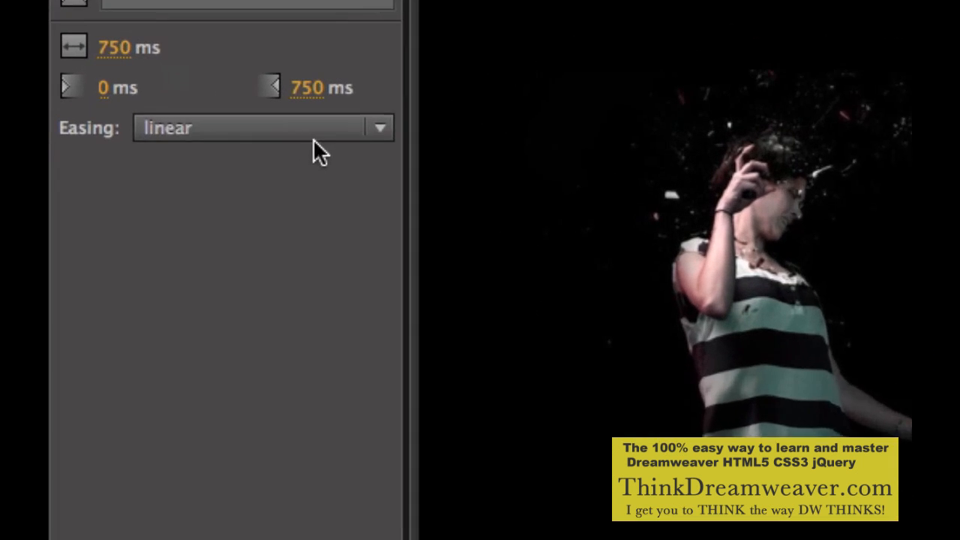
left_click(312, 133)
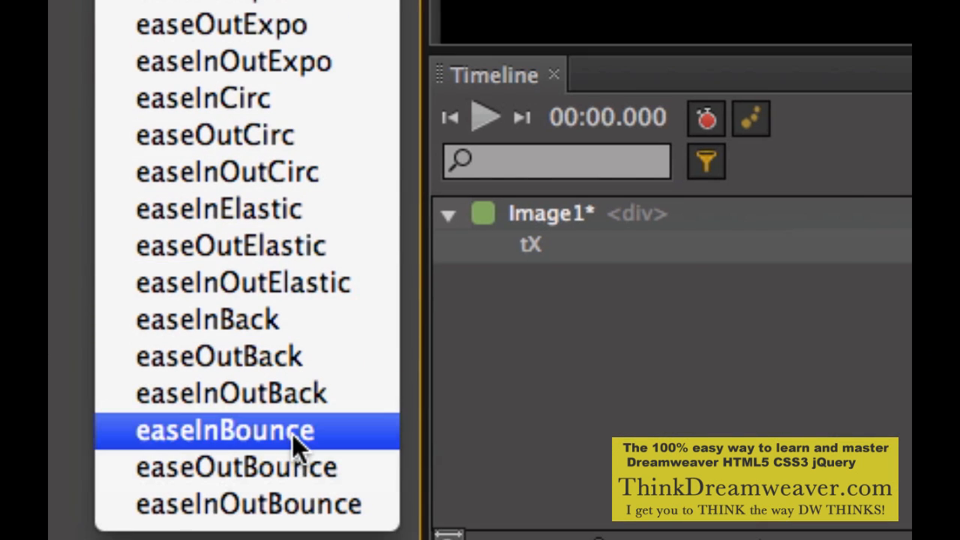
left_click(292, 460)
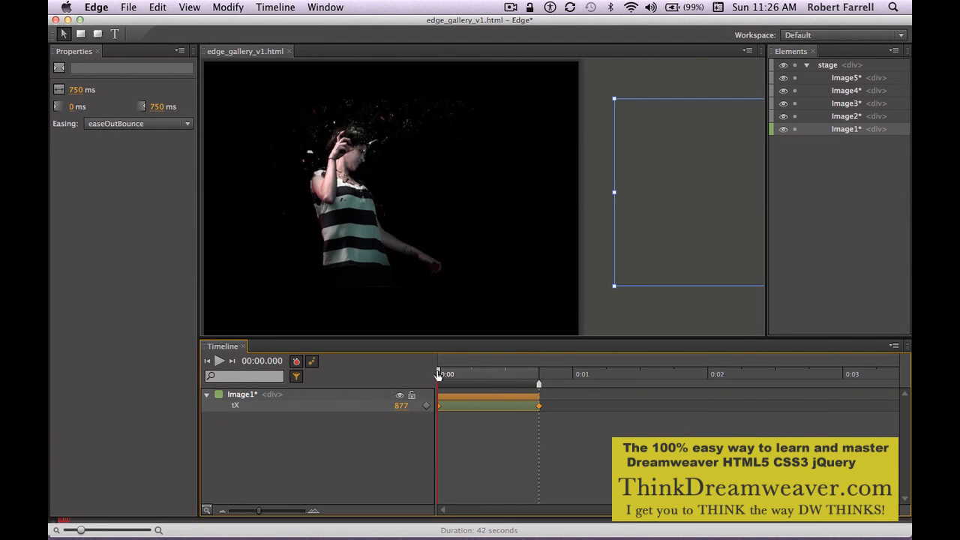
Position the playhead at 2.5 s with the pin at 2 s and show only animated elements.
mouse_move(439, 375)
left_mouse_down()
mouse_move(533, 373)
mouse_move(427, 371)
left_mouse_up()
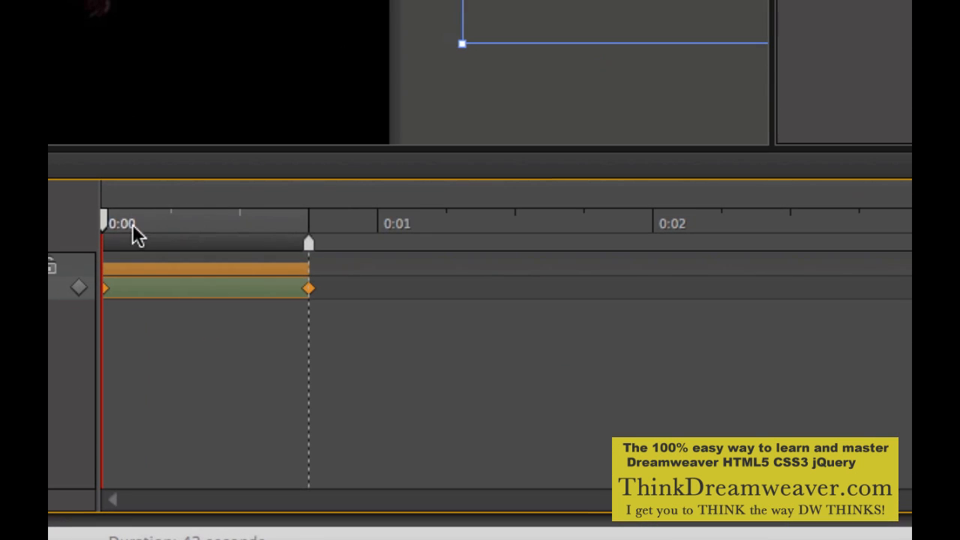
left_click_drag(108, 223, 613, 244)
left_click_drag(721, 268, 789, 262)
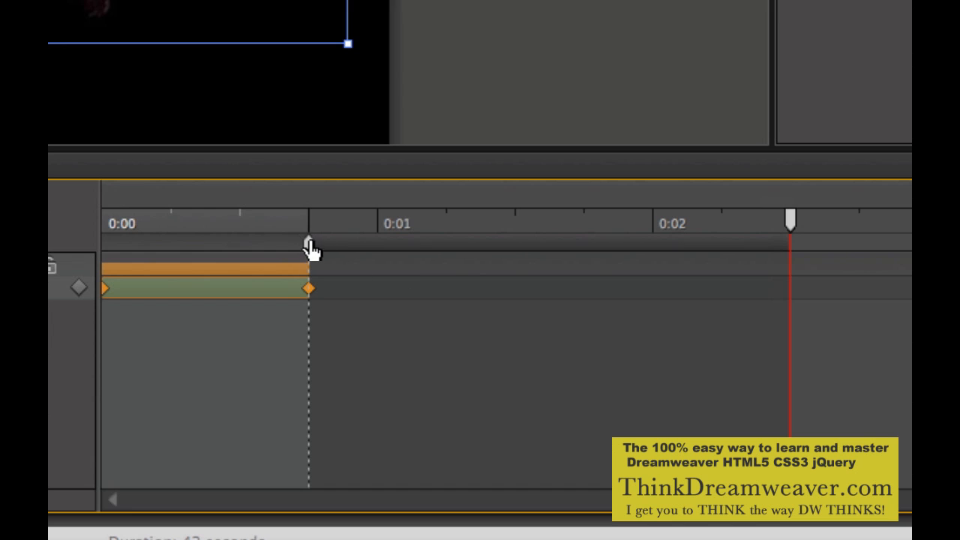
left_click_drag(309, 244, 651, 281)
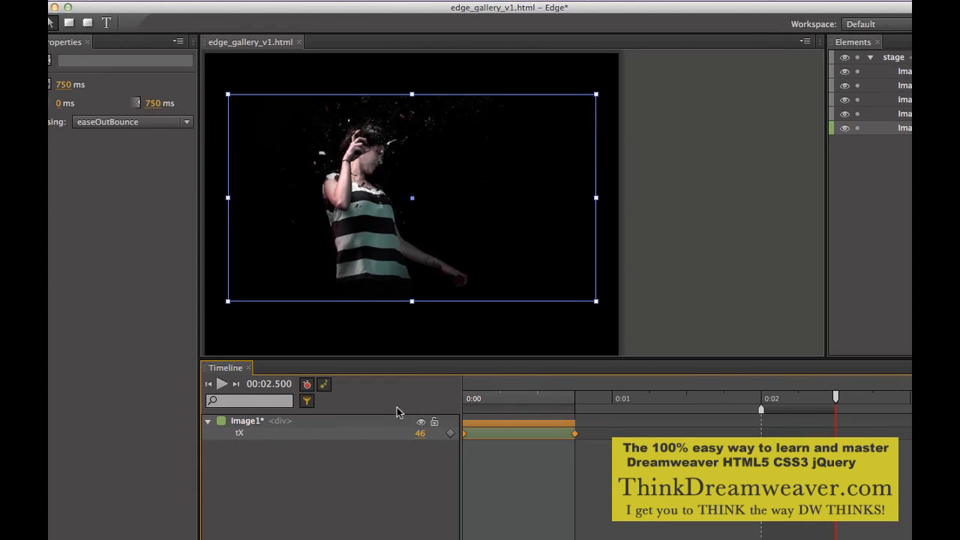
left_click(307, 399)
Move Image1 off the stage to the left, setting its X location to -746 px.
left_click_drag(422, 223, 57, 245)
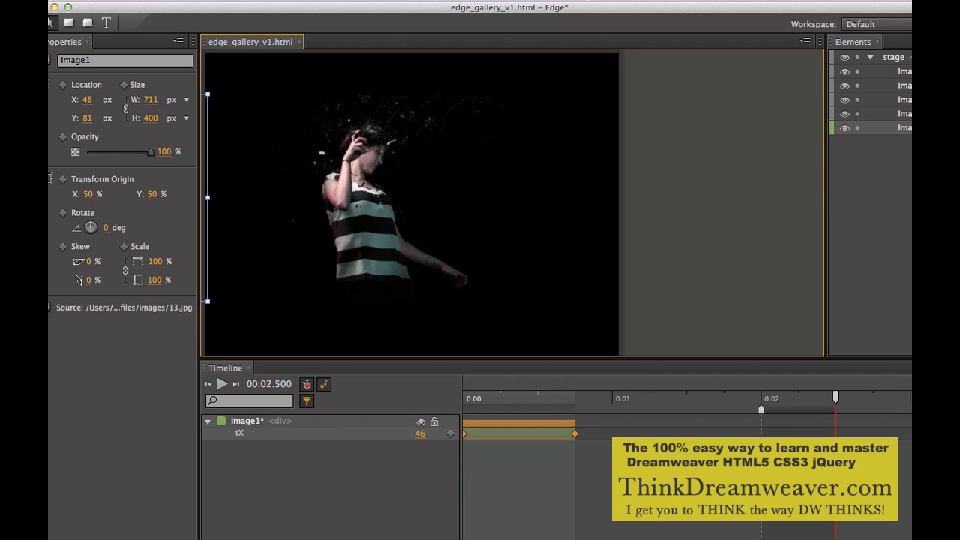
left_click_drag(50, 178, 50, 179)
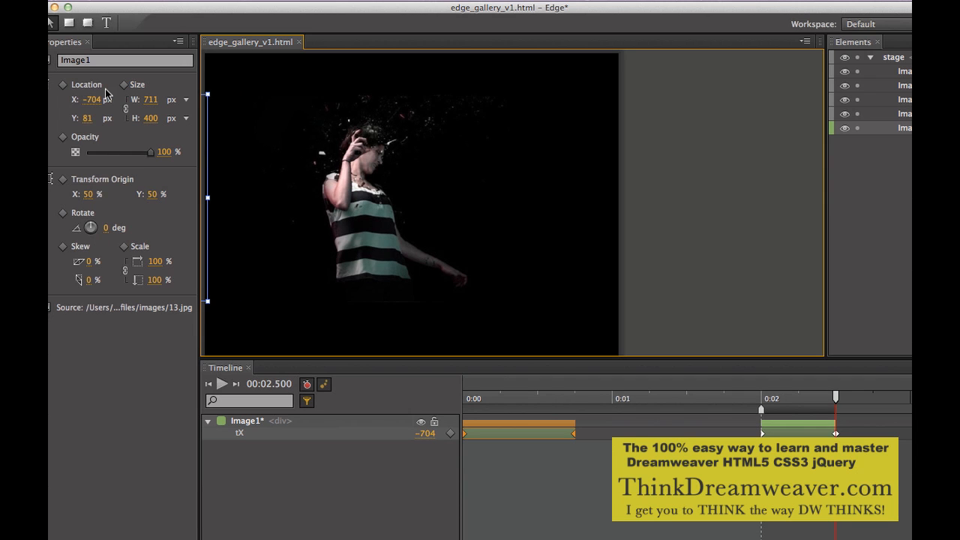
left_click_drag(90, 101, 57, 100)
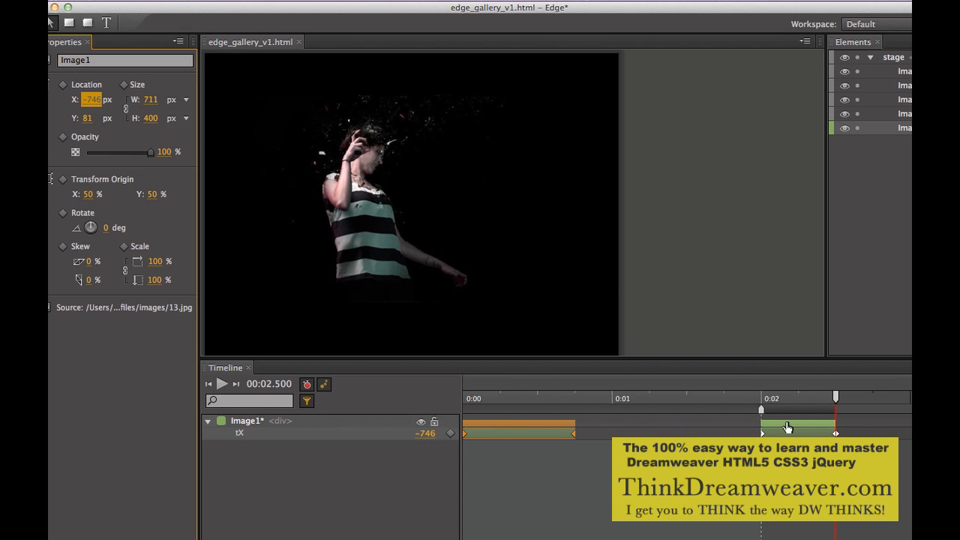
Set the exit transition's easing to easeInElastic.
left_click(787, 423)
left_click(128, 121)
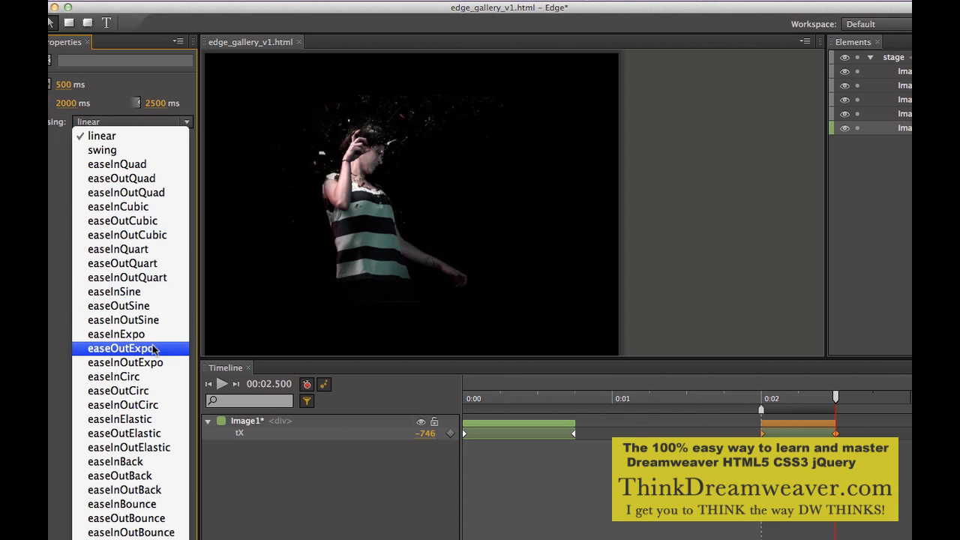
left_click(120, 419)
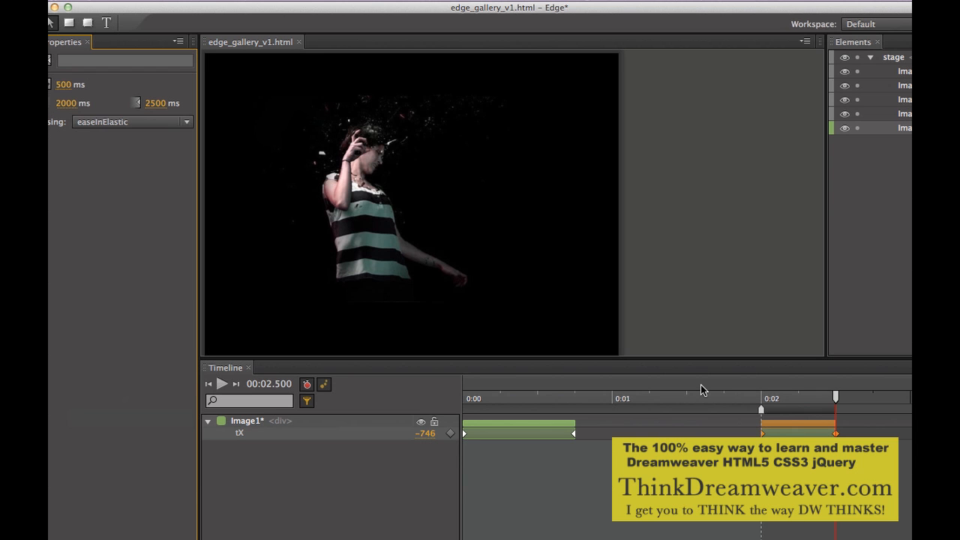
Save the composition and select both of Image1's transitions, the slide-in and the exit, on the timeline.
key("super+s")
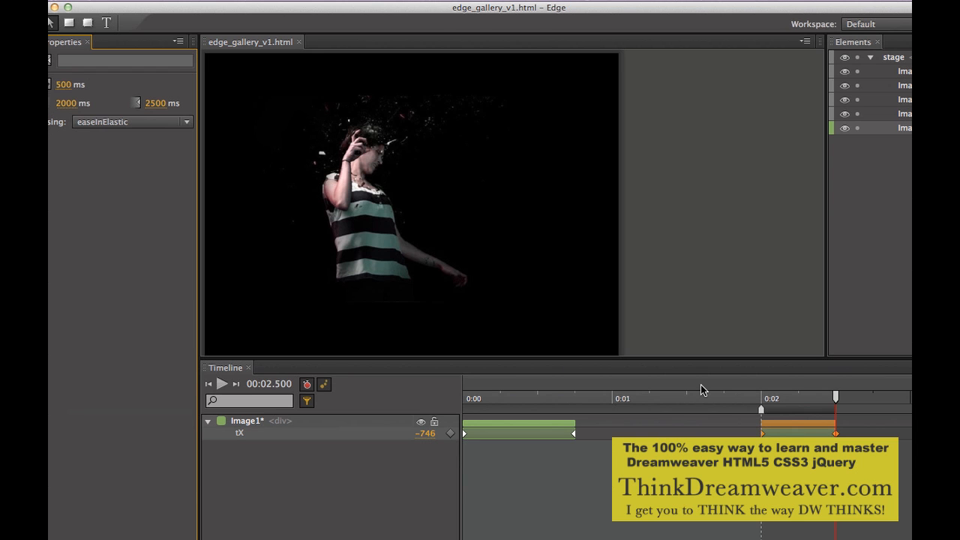
left_click(544, 425)
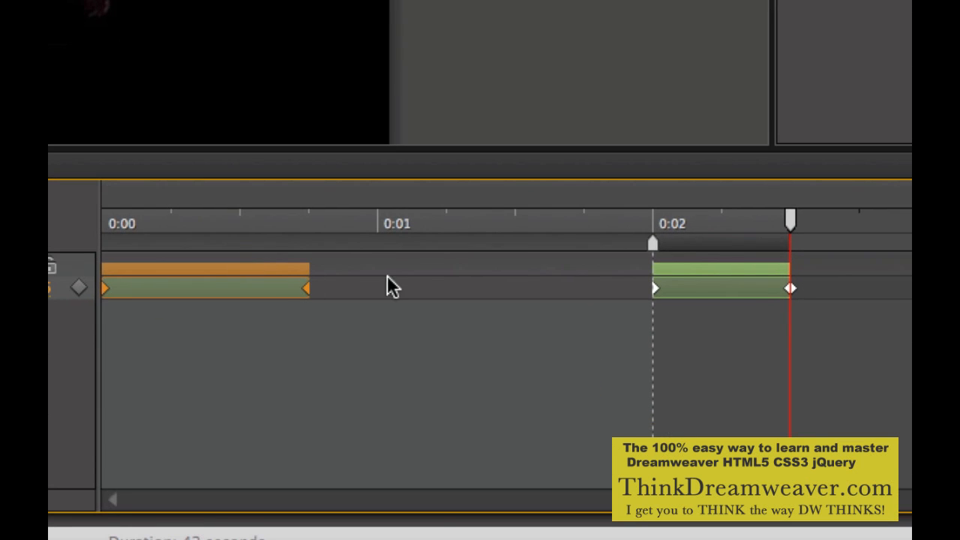
left_click(696, 269, "shift")
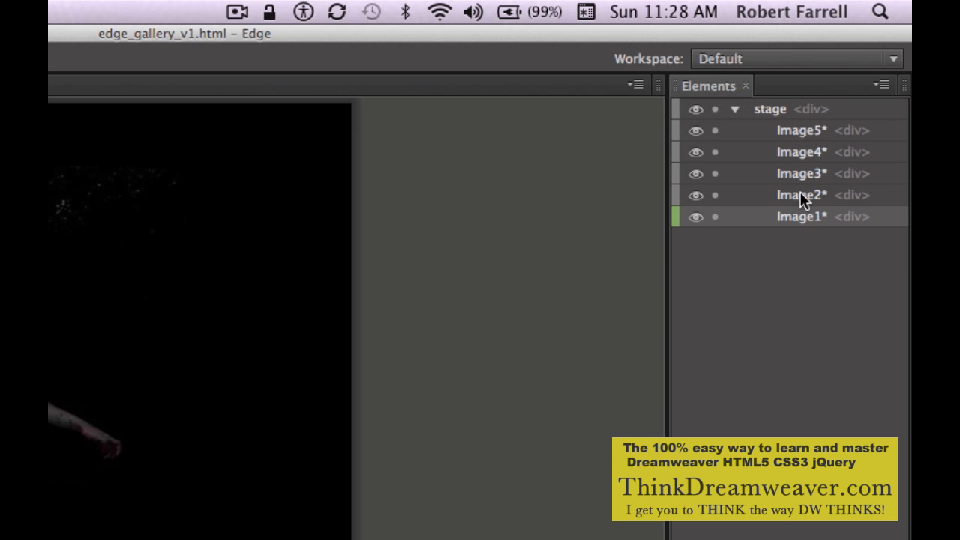
Select Image5 among the stage elements and preview the gallery composition in the web browser.
left_click(800, 196)
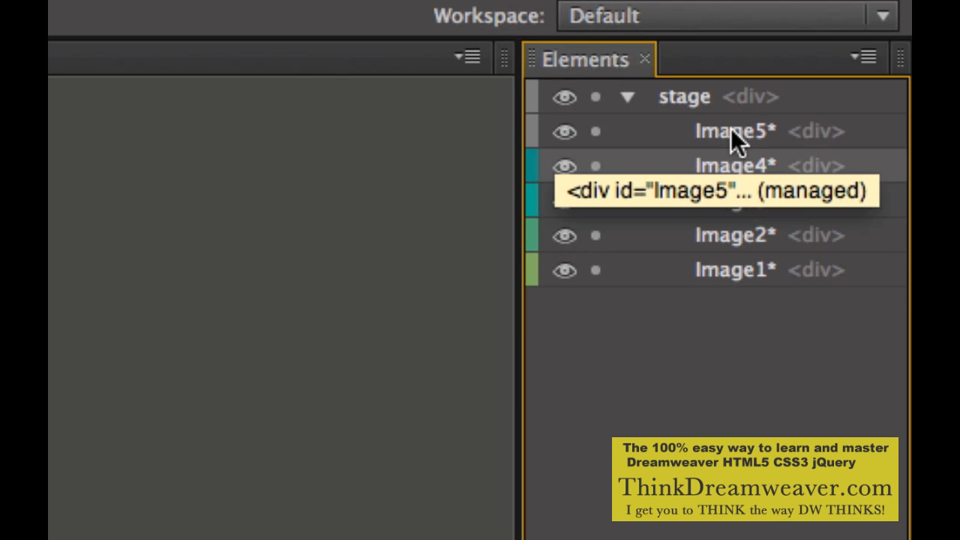
left_click(729, 130)
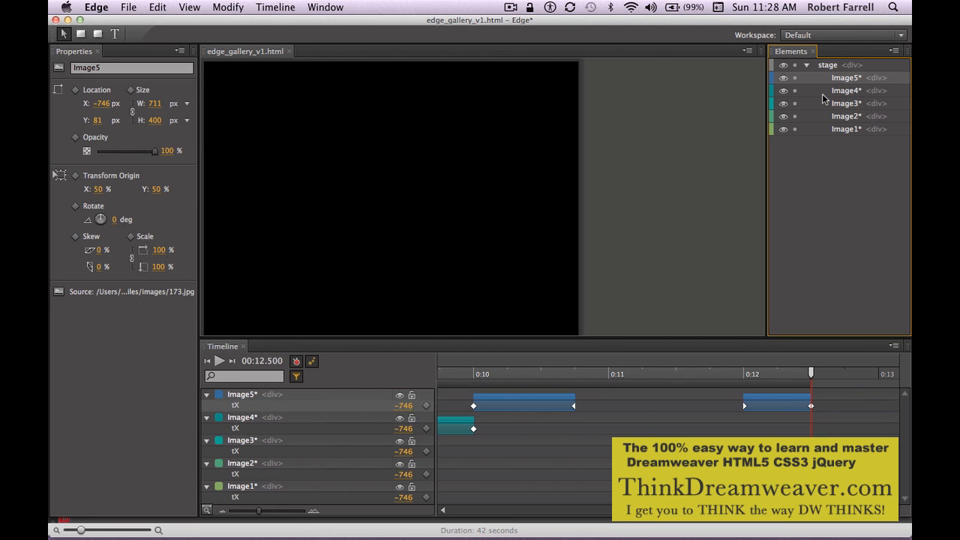
key("super+Return")
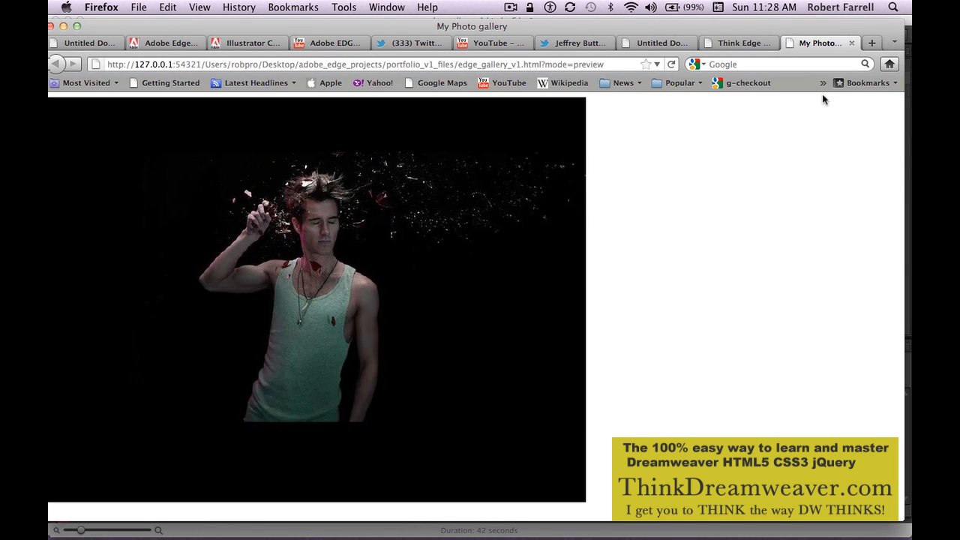